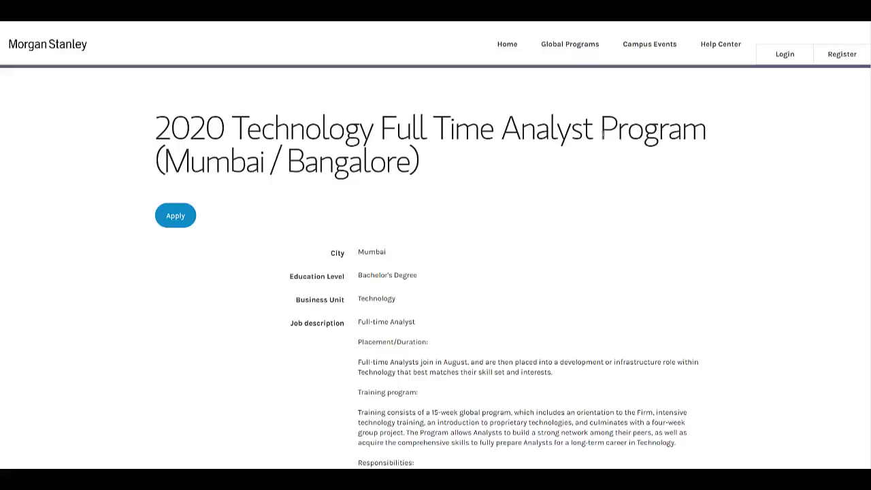
scroll(449, 277, "down", 2)
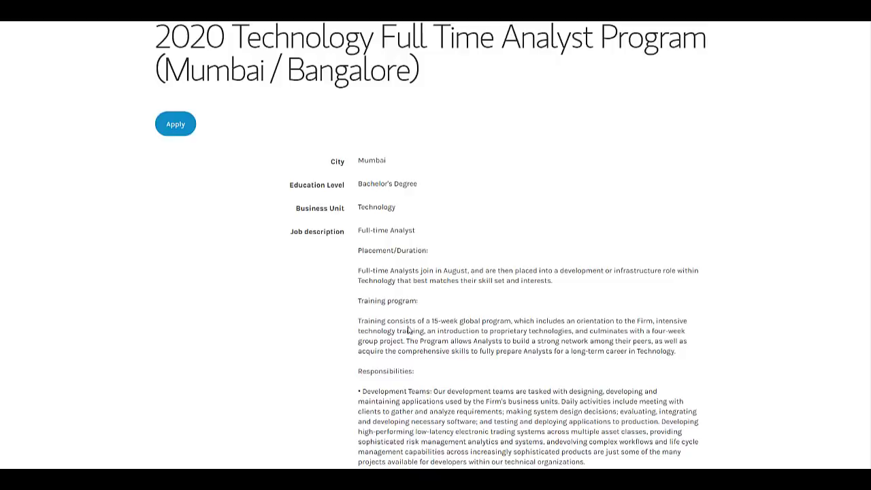
scroll(408, 330, "down", 3)
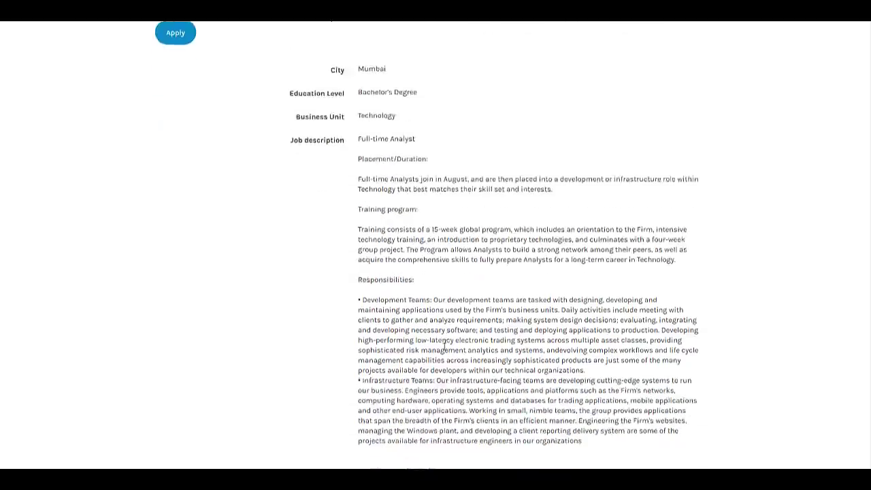
scroll(533, 314, "down", 2)
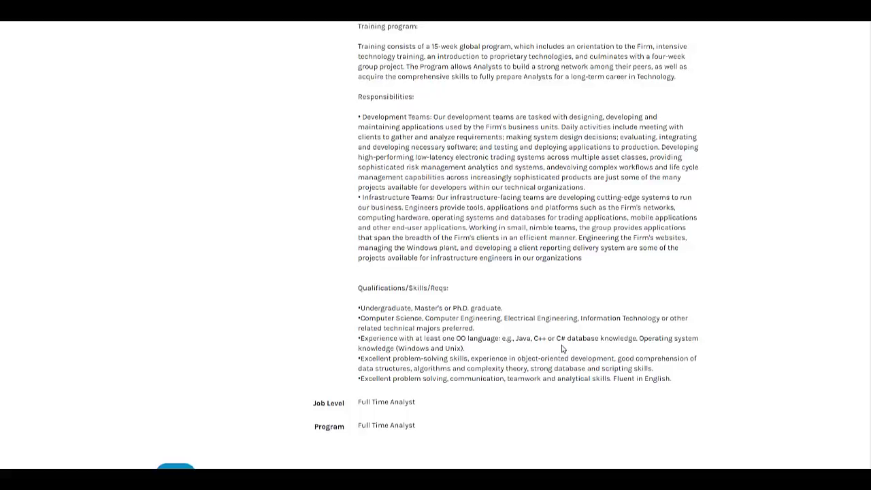
scroll(324, 334, "down", 3)
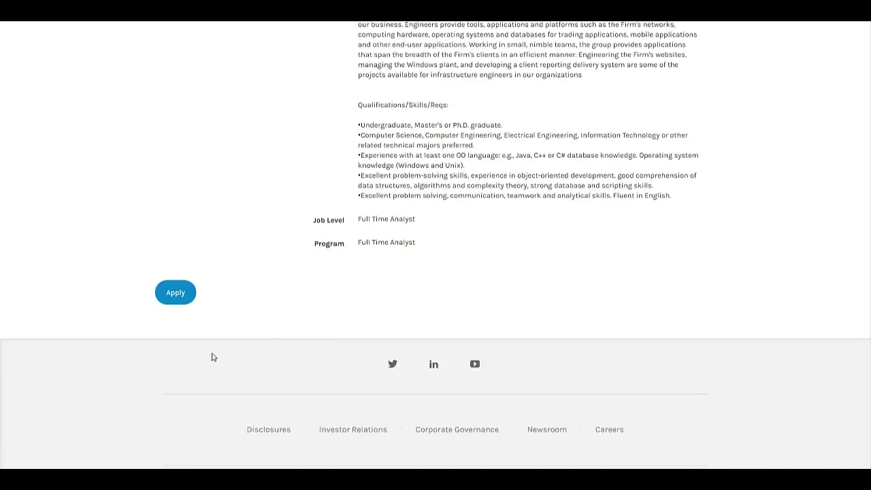
- Start the 2020 Technology Full Time Analyst application and bring up its registration form
left_click(179, 300)
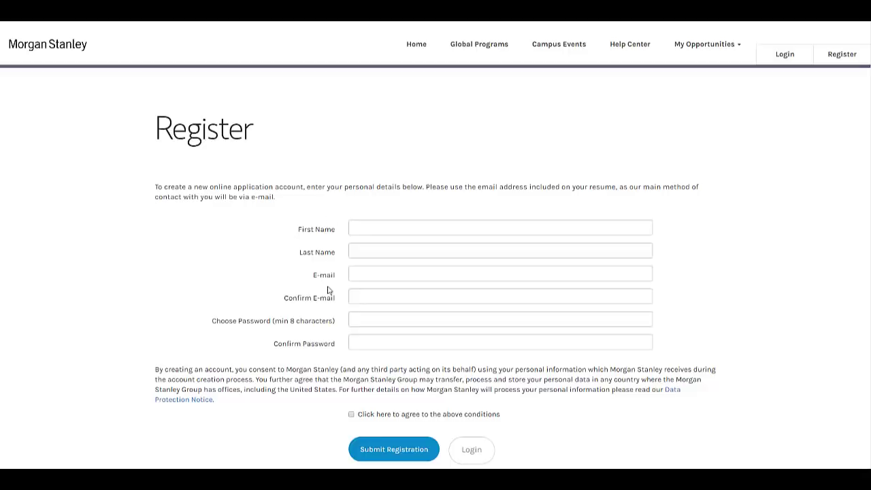
scroll(281, 335, "down", 1)
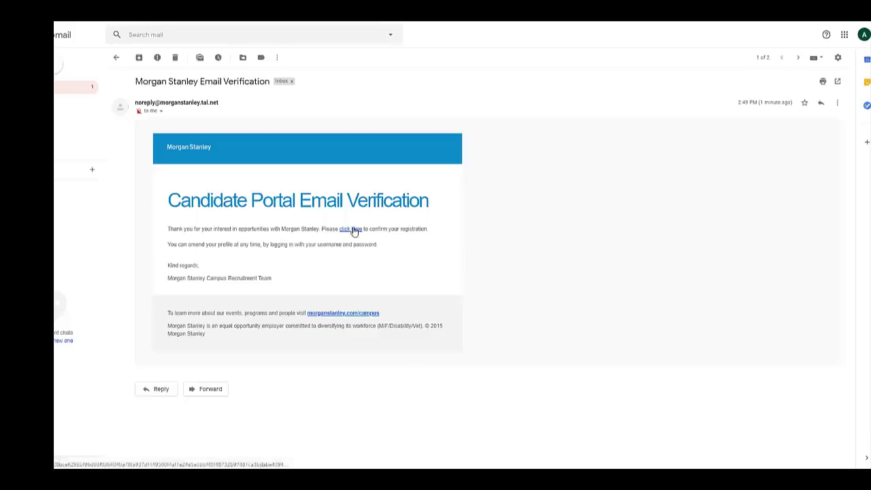
- Follow the Email Verification message's link to confirm the Candidate Portal registration
left_click(351, 229)
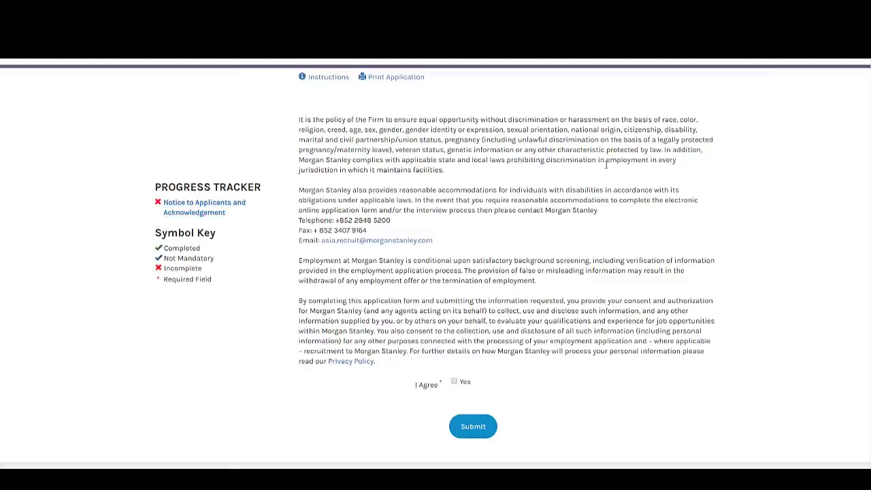
- Accept the Notice to Applicants with 'I Agree – Yes' and submit it
scroll(485, 326, "down", 2)
left_click(459, 334)
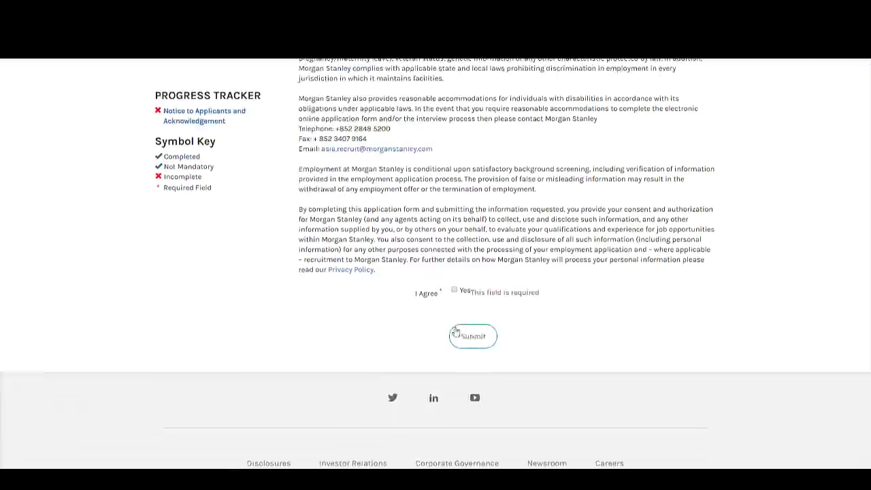
left_click(455, 290)
left_click(472, 343)
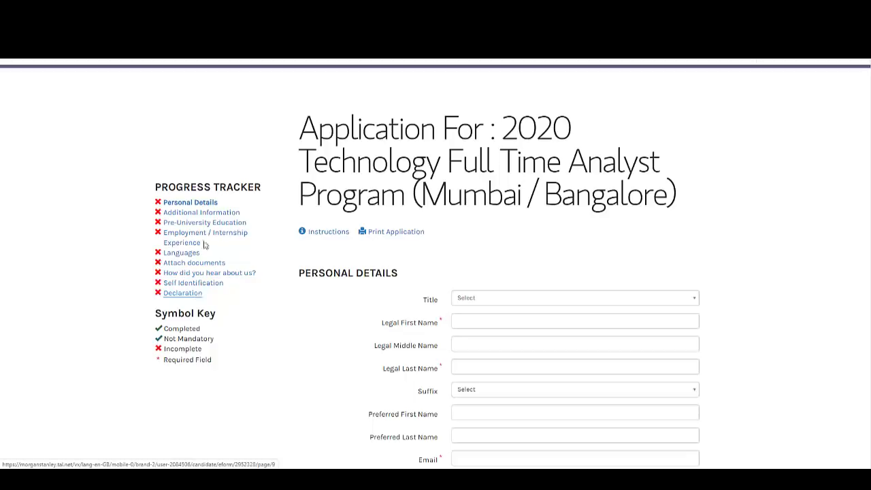
- Answer Yes to 'Have you started college/university?' in Personal Details
scroll(371, 348, "down", 1)
scroll(370, 349, "down", 2)
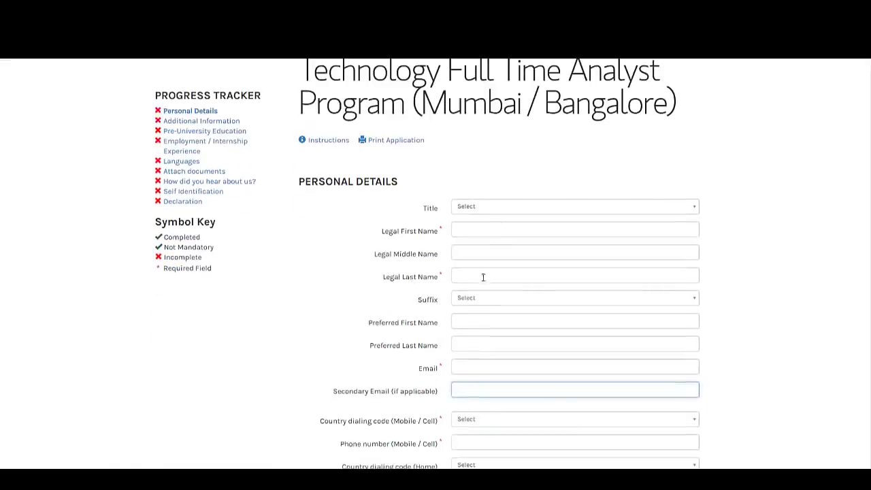
scroll(531, 286, "down", 3)
scroll(496, 324, "down", 2)
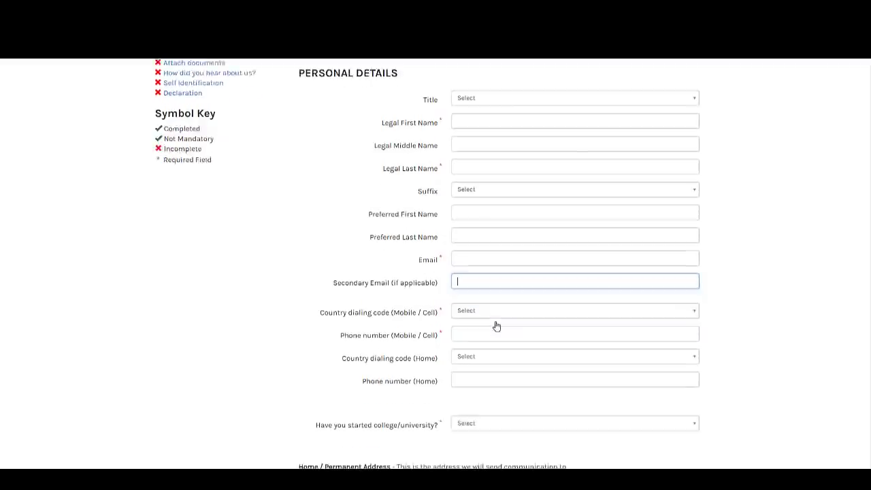
scroll(511, 310, "down", 5)
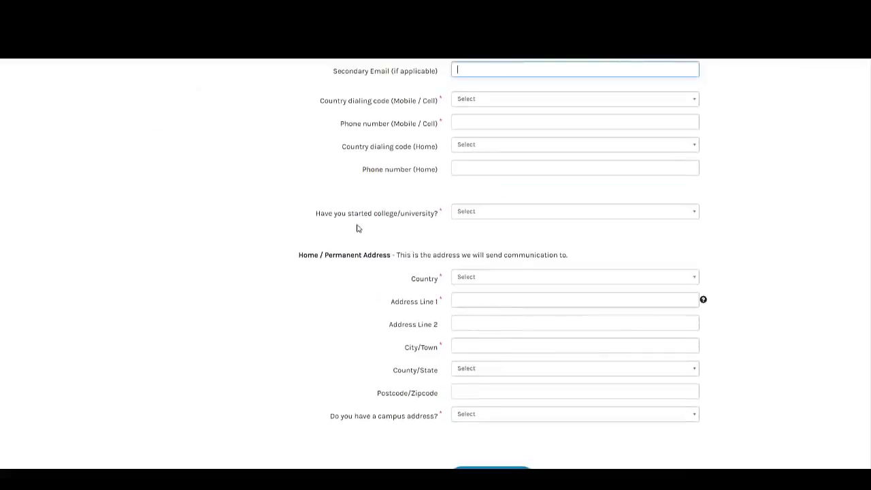
left_click(479, 230)
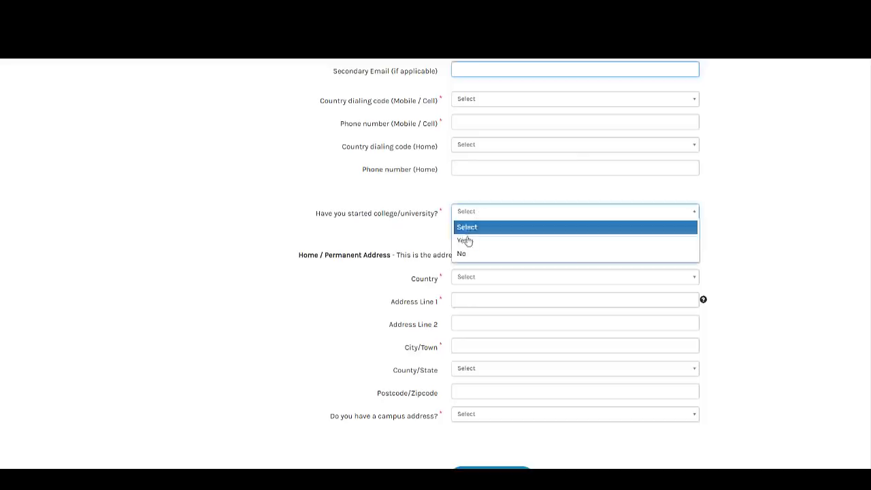
left_click(467, 242)
scroll(361, 244, "down", 4)
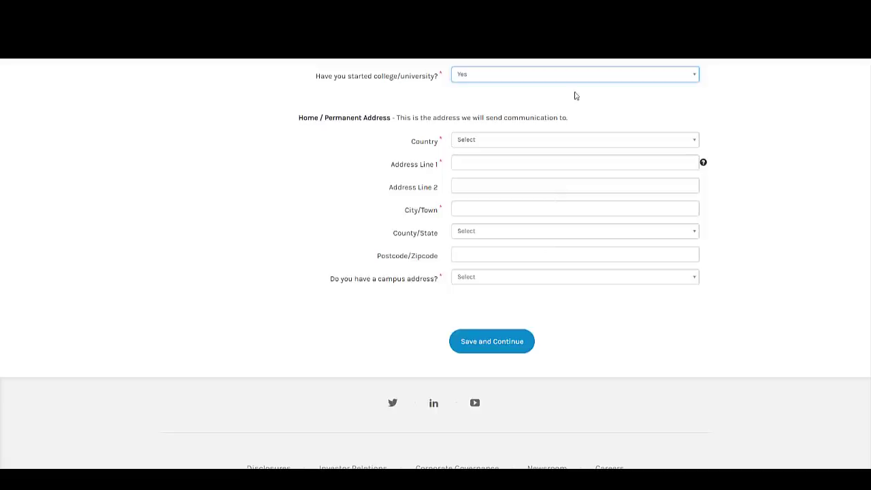
scroll(582, 136, "up", 3)
scroll(579, 156, "down", 3)
scroll(646, 268, "up", 10)
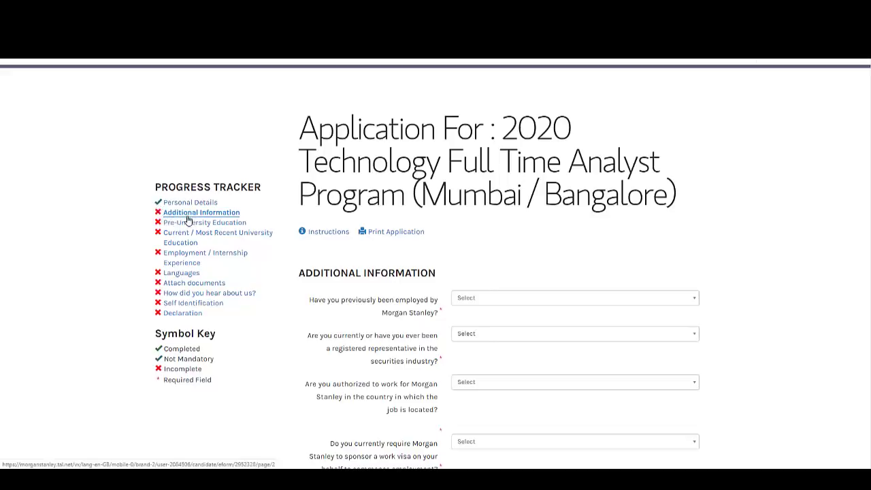
- Answer No to previous Morgan Stanley employment and to being a securities registered representative
scroll(515, 233, "down", 3)
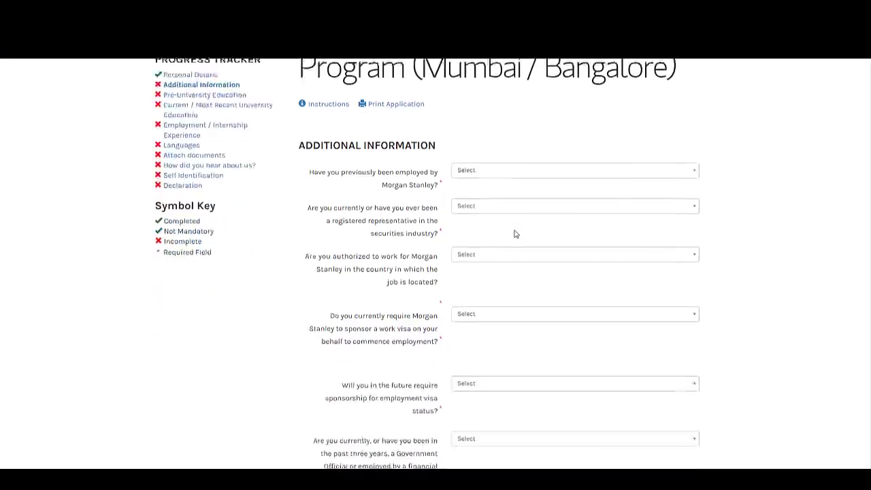
scroll(410, 141, "down", 1)
scroll(410, 143, "down", 4)
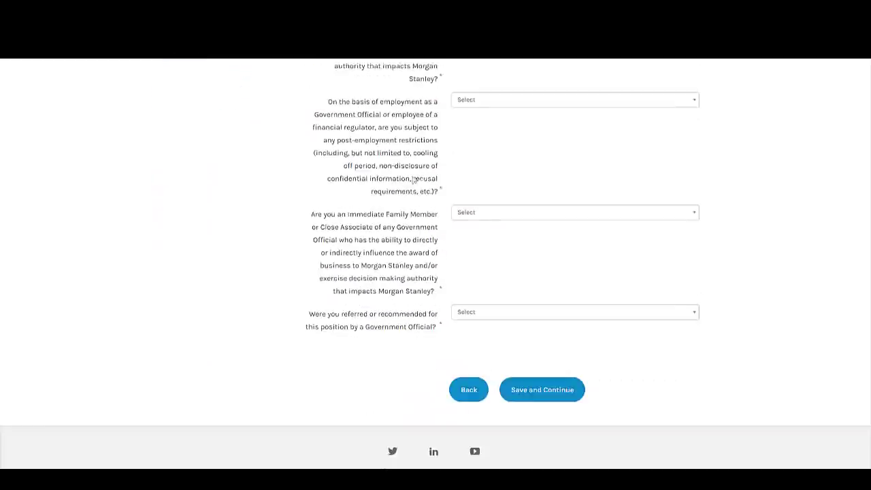
scroll(418, 220, "up", 8)
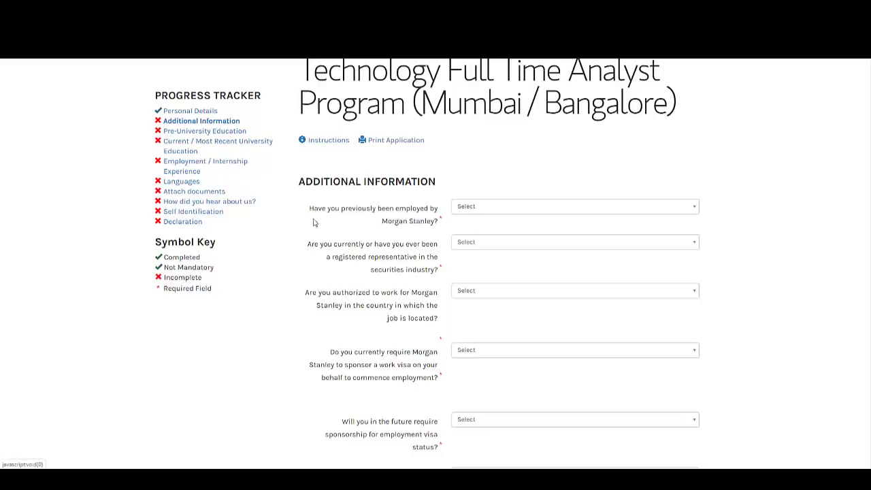
left_click(488, 212)
left_click(480, 249)
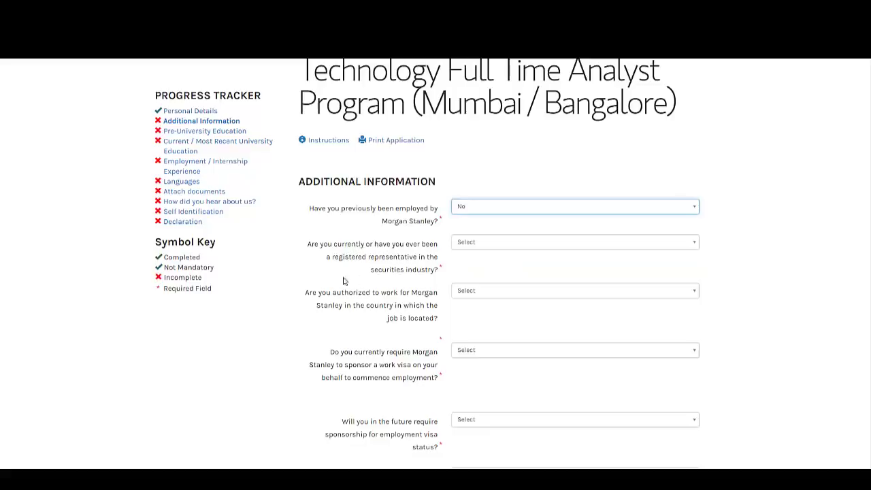
left_click(494, 251)
left_click(476, 284)
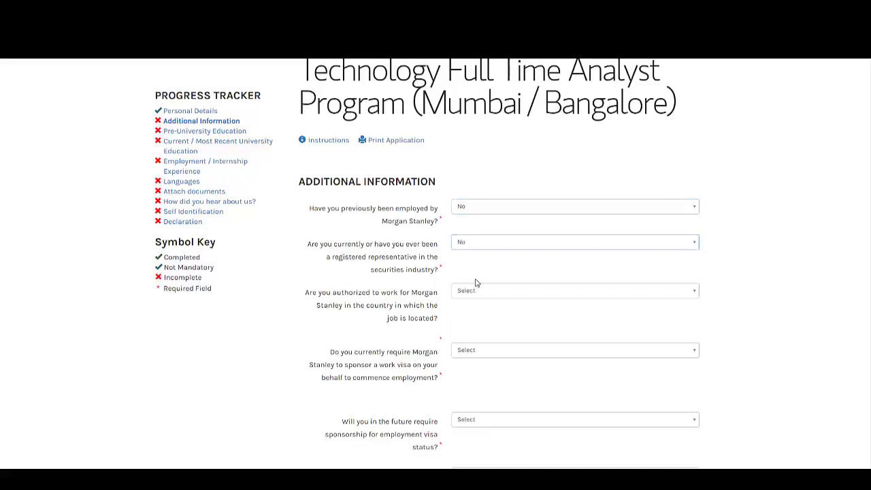
scroll(338, 323, "down", 1)
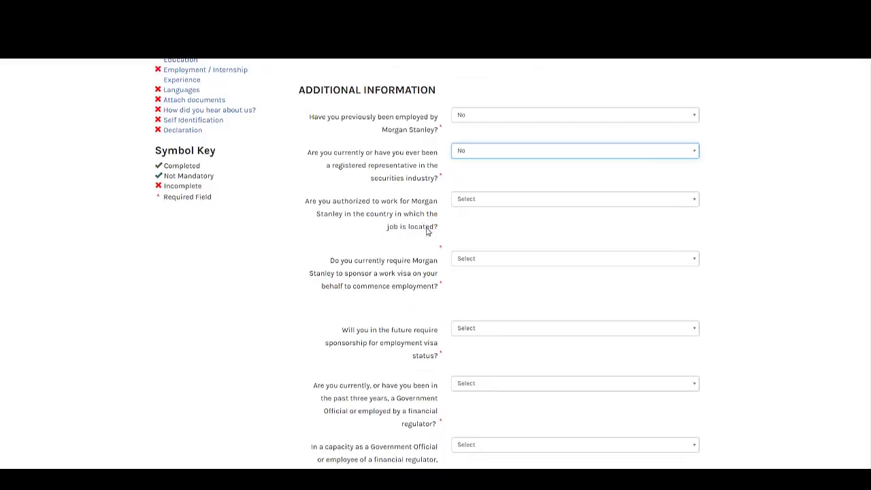
- Answer Yes to work authorization and No to current and future visa sponsorship
left_click(476, 201)
left_click(478, 229)
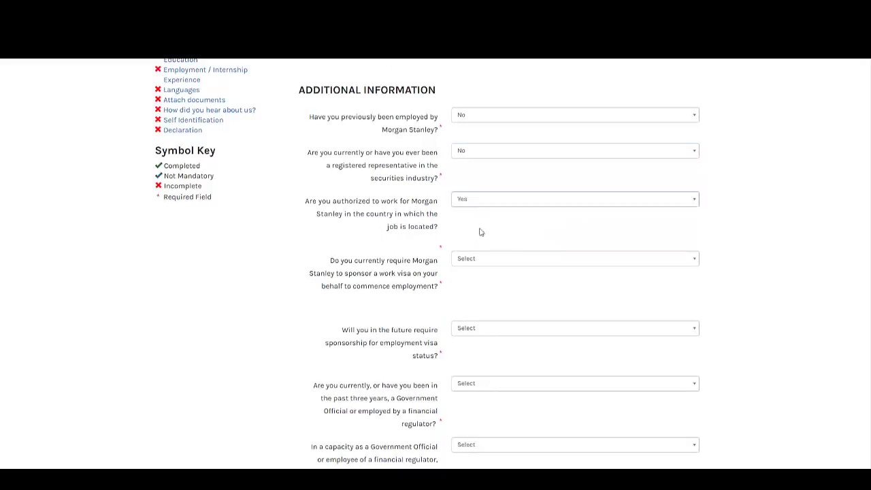
scroll(388, 238, "down", 1)
key("Tab")
key("Tab")
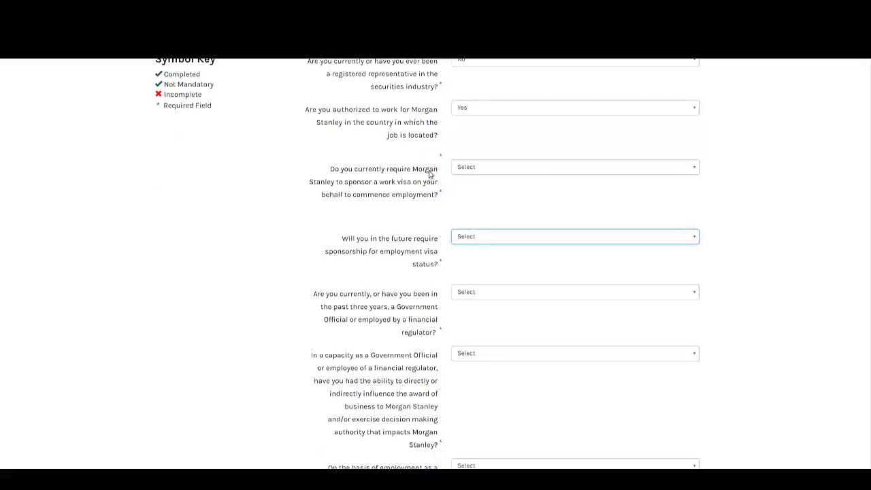
scroll(405, 378, "down", 2)
scroll(402, 375, "up", 2)
left_click(489, 168)
left_click(479, 208)
left_click(482, 237)
left_click(480, 278)
- Answer No to being a Government Official, influencing business, and post-employment restrictions
left_click(483, 292)
left_click(475, 335)
scroll(474, 334, "down", 1)
left_click(476, 266)
left_click(474, 306)
scroll(469, 300, "down", 2)
left_click(463, 238)
left_click(477, 279)
- Answer No to the official family-member and referral questions, then save Additional Information
left_click(484, 349)
left_click(482, 395)
scroll(476, 381, "down", 2)
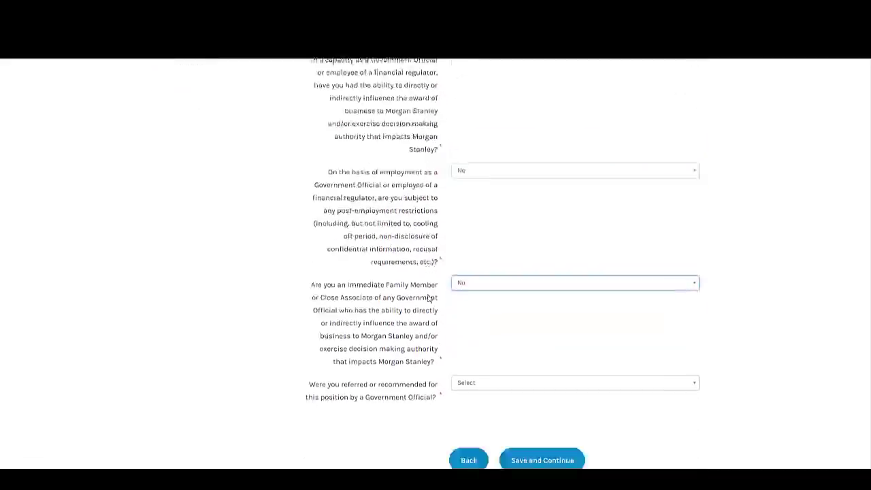
left_click(467, 315)
left_click(474, 355)
scroll(391, 311, "up", 5)
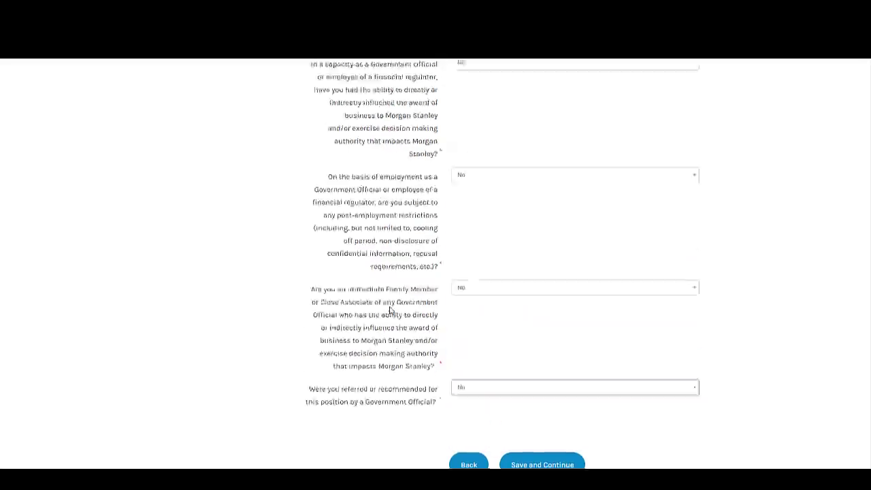
scroll(393, 308, "down", 3)
scroll(393, 308, "down", 3)
left_click(545, 349)
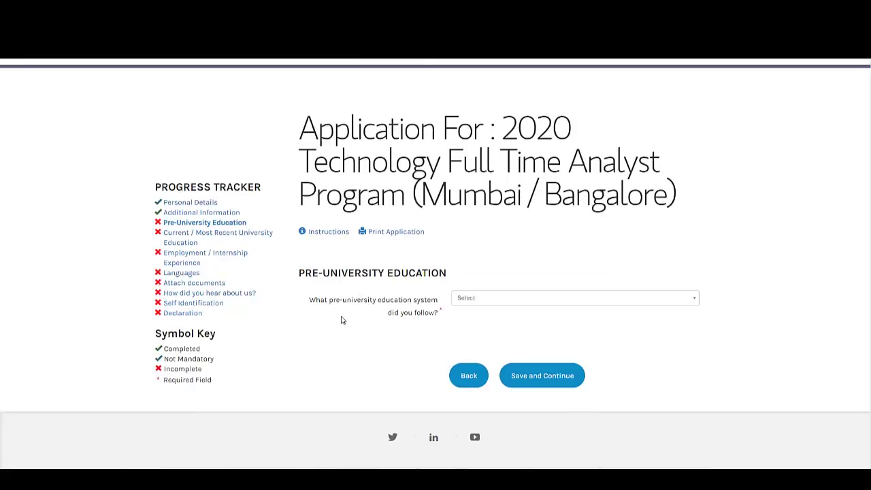
- Enter Indian education system, percentage details and grade 89, then save Pre-University Education
left_click(483, 302)
type("indi")
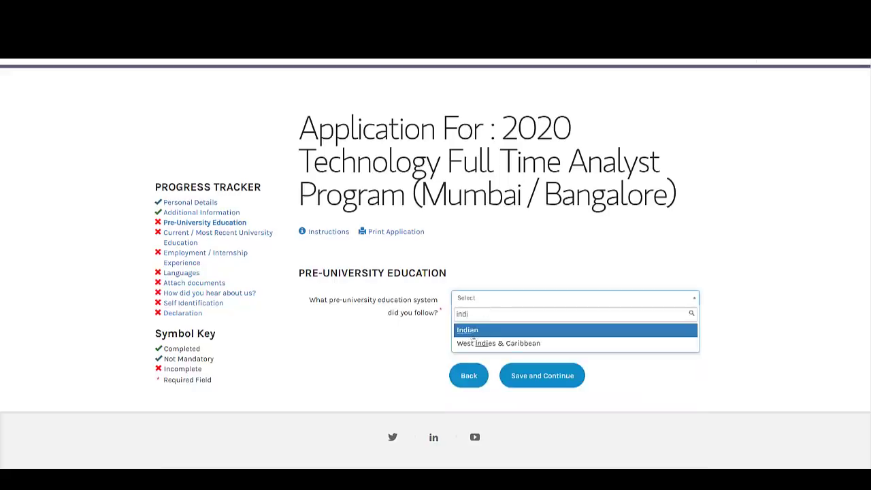
left_click(478, 330)
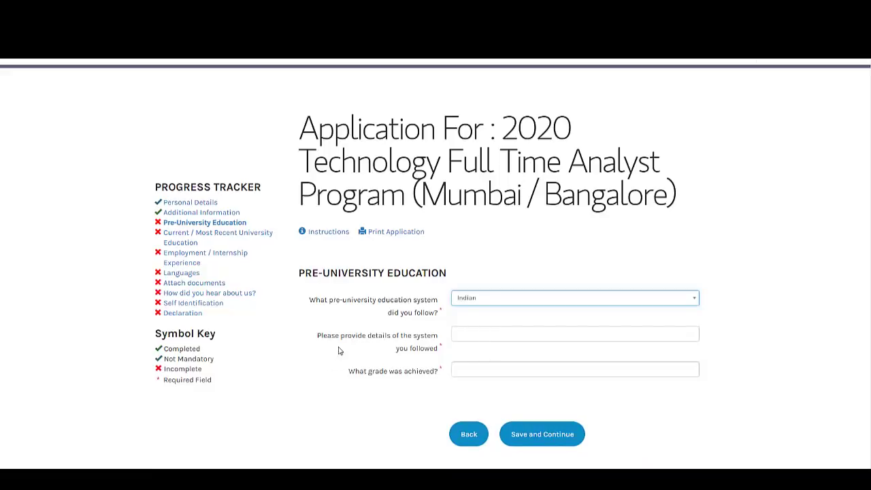
left_click(476, 343)
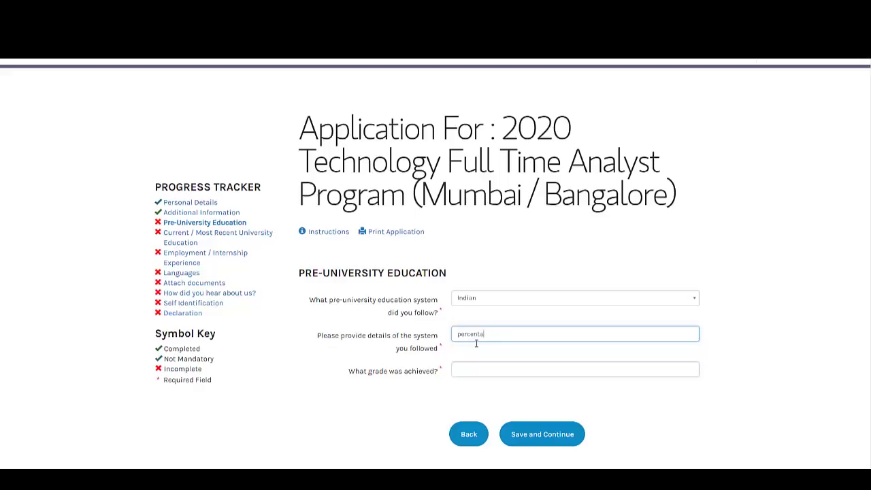
left_click(482, 368)
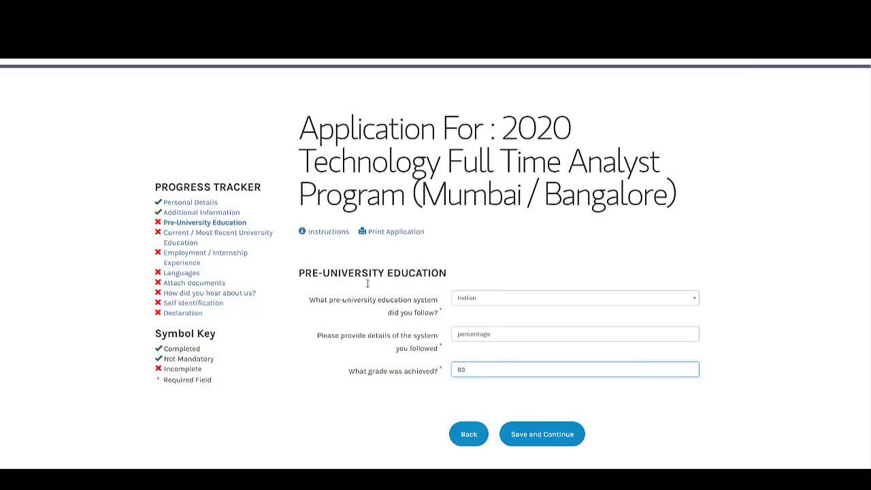
left_click(540, 432)
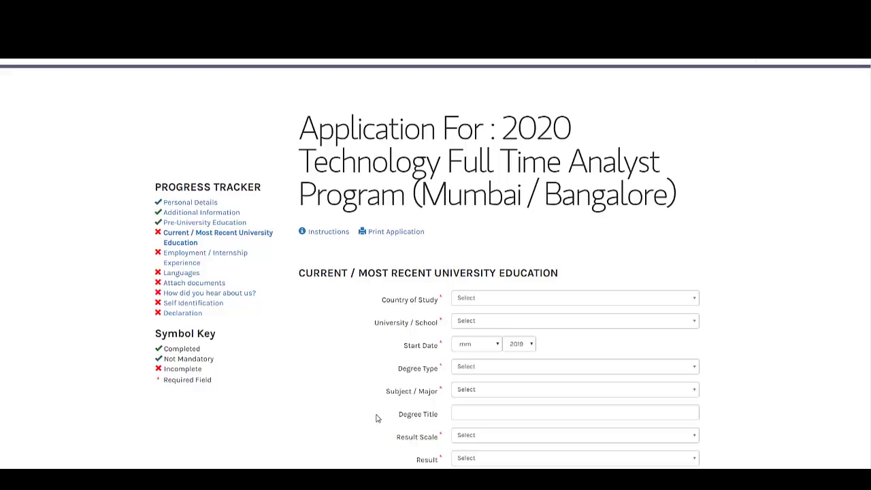
- Set the country of study to India
left_click(479, 303)
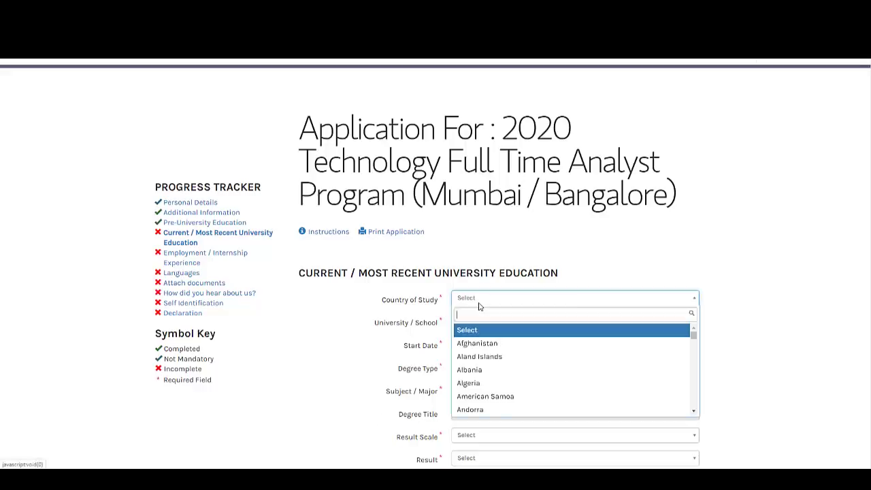
type("indi")
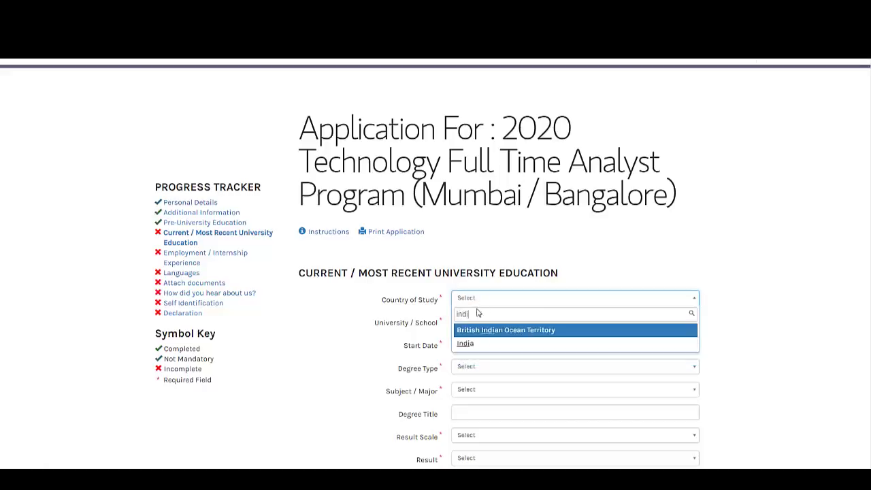
left_click(482, 344)
left_click(366, 345)
left_click(366, 345)
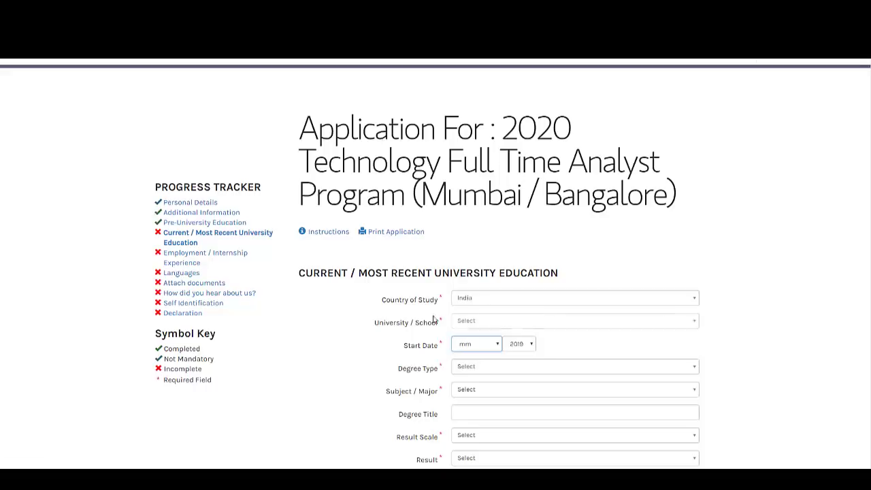
- Choose Other as the university/school
left_click(487, 324)
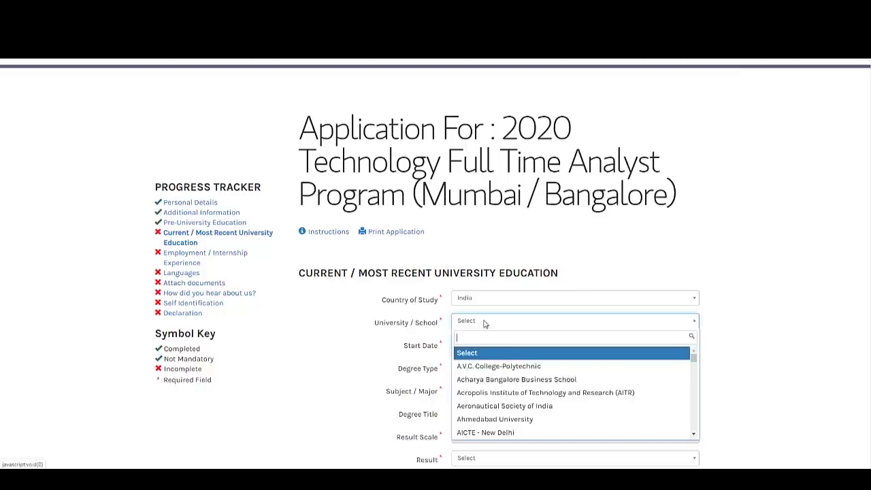
scroll(497, 386, "down", 5)
scroll(496, 387, "down", 20)
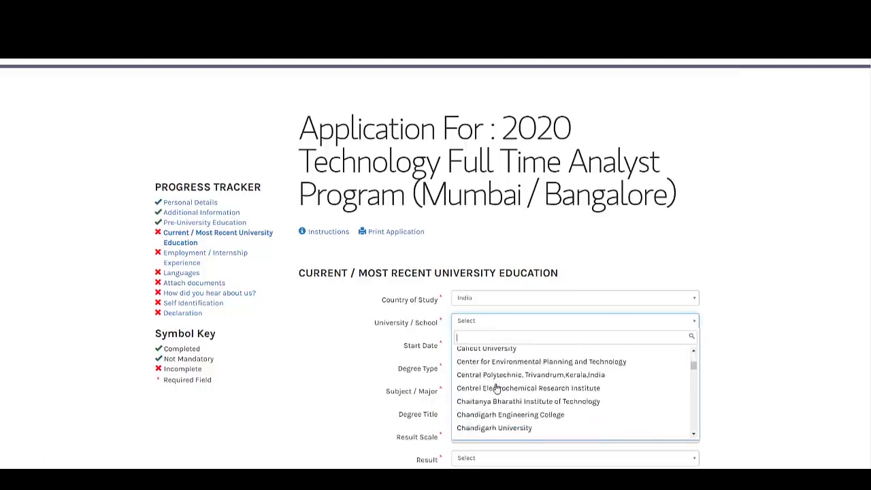
scroll(497, 388, "down", 5)
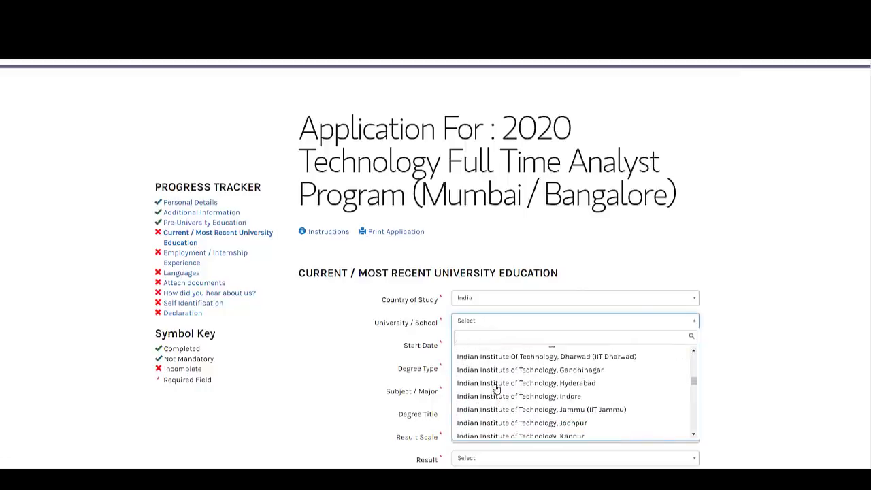
scroll(497, 388, "down", 5)
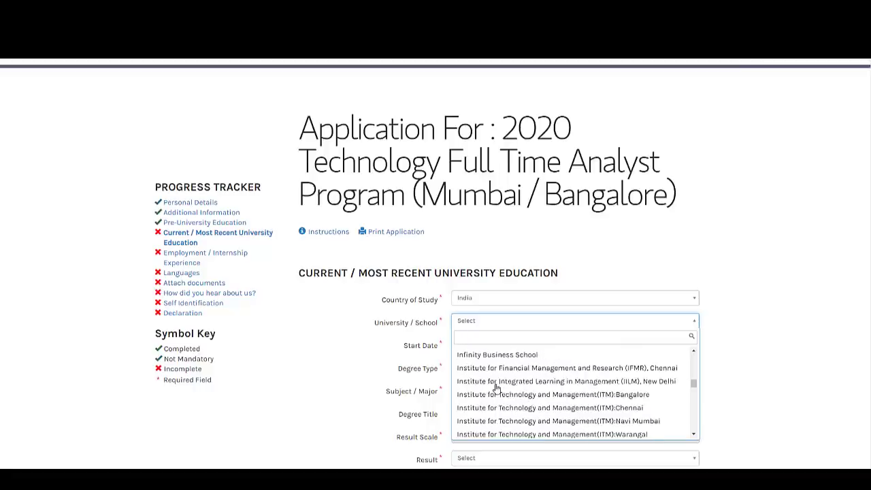
scroll(502, 388, "down", 5)
scroll(502, 389, "down", 15)
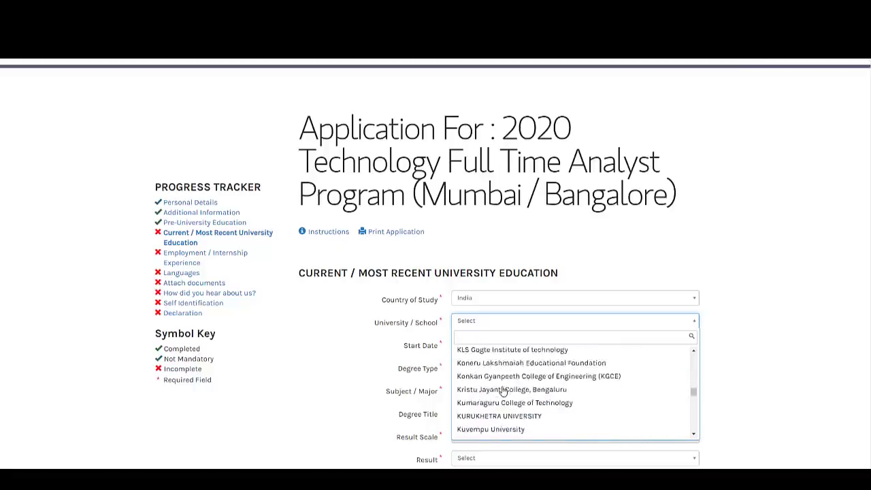
scroll(502, 389, "down", 15)
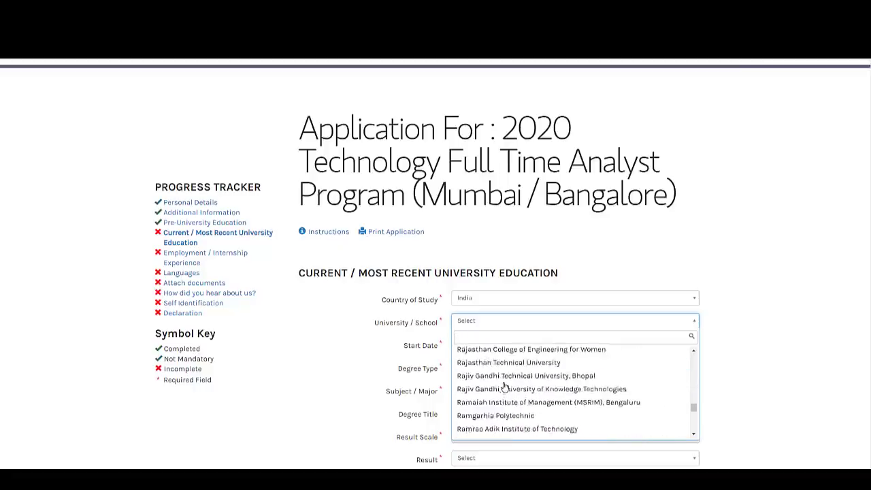
scroll(505, 385, "down", 15)
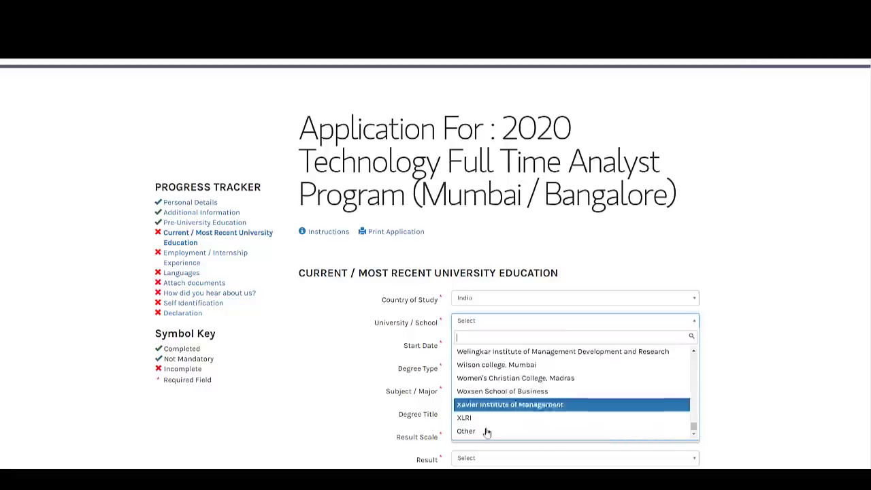
left_click(484, 433)
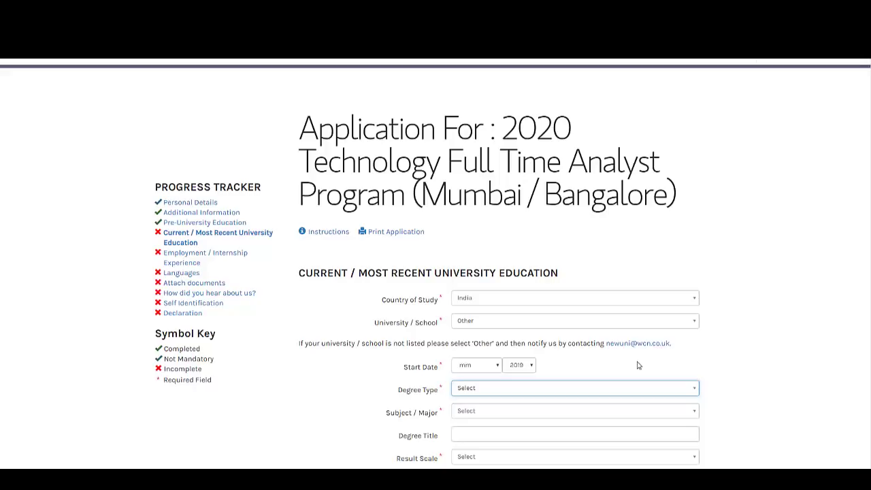
- Set the university start date to June 2016
scroll(645, 355, "down", 3)
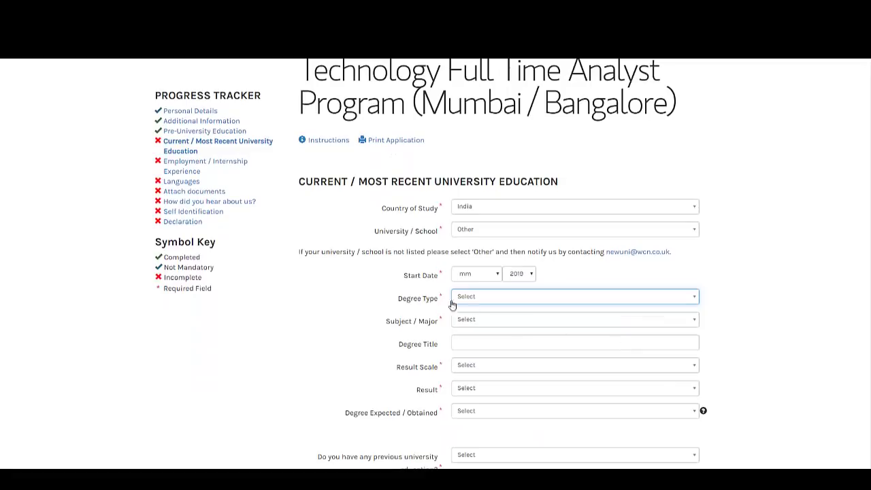
left_click(472, 279)
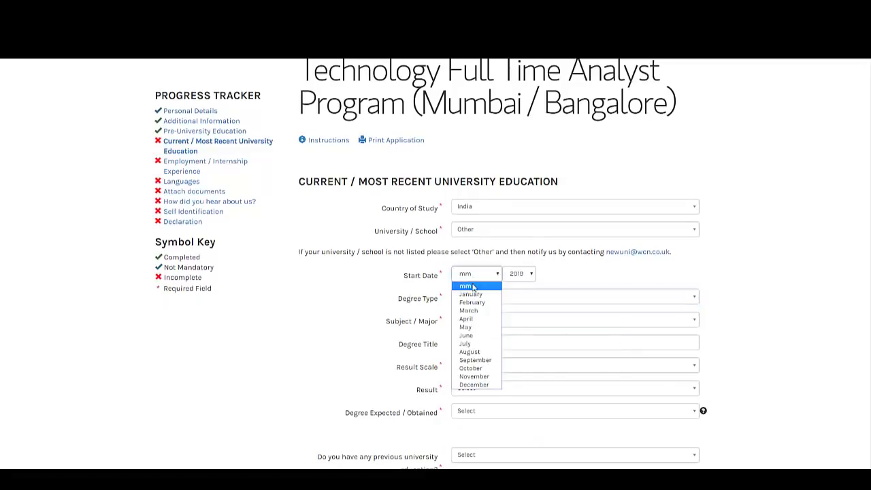
left_click(479, 336)
key("Tab")
key("alt+Down")
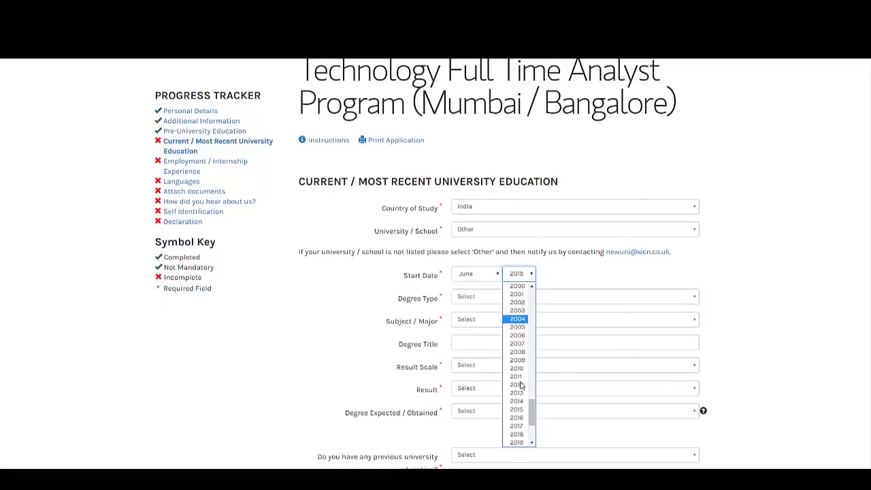
left_click(517, 417)
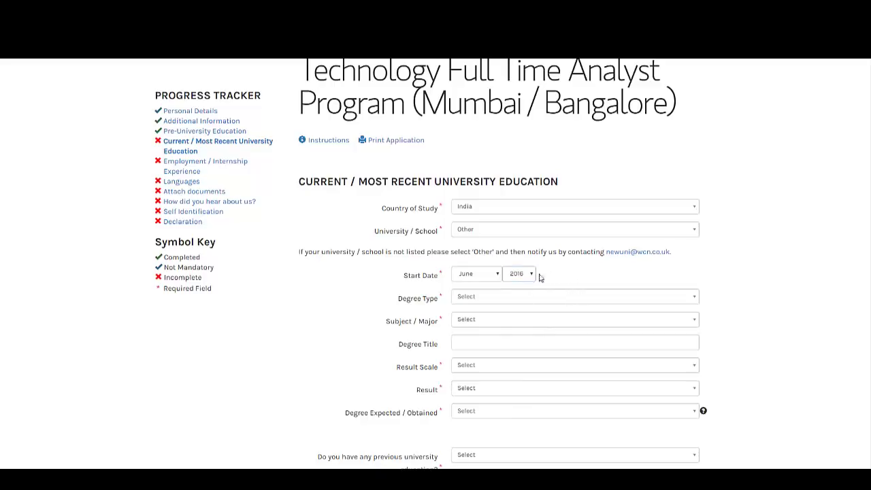
- Choose BE as the degree type and Engineering - Computer as the subject
left_click(487, 299)
scroll(487, 382, "down", 5)
scroll(486, 381, "down", 2)
left_click(483, 366)
left_click(475, 320)
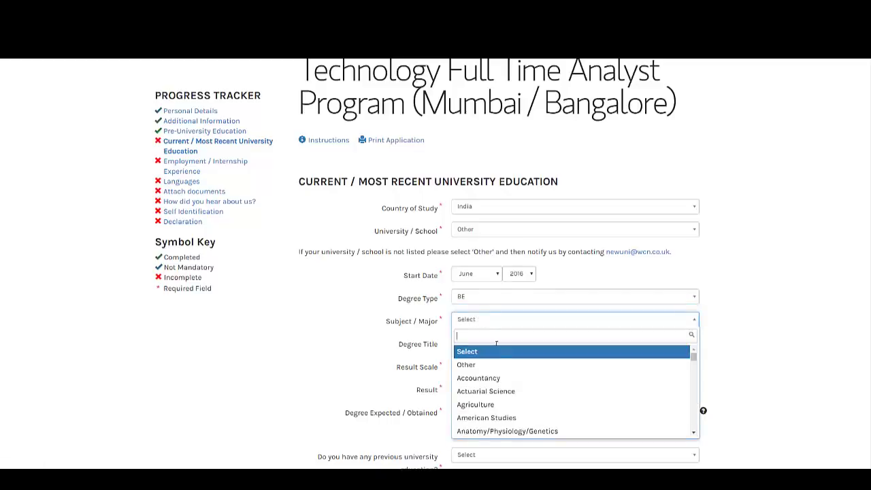
scroll(497, 367, "down", 10)
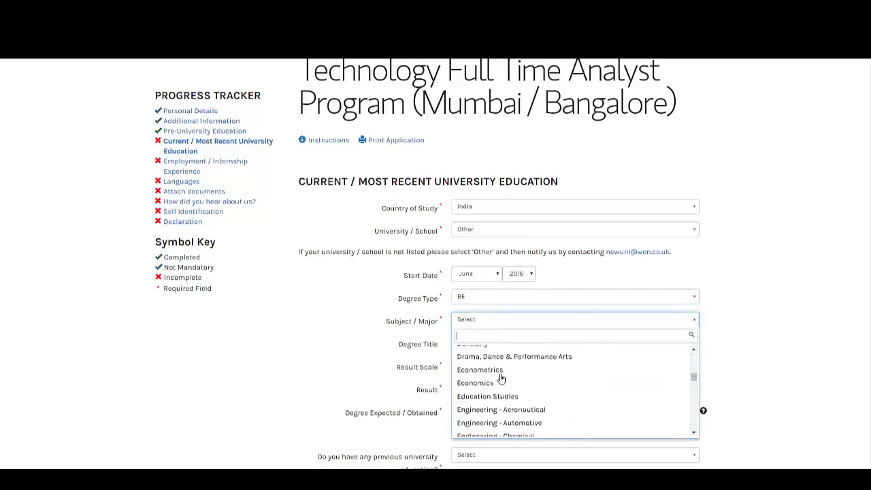
left_click(509, 417)
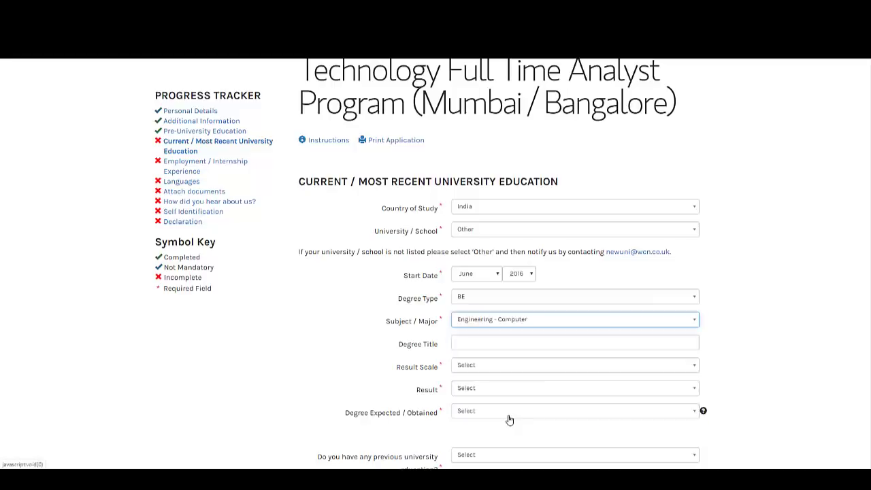
- Set the result scale to '0 - 100 score'
left_click(499, 368)
left_click(488, 361)
left_click(488, 364)
left_click(487, 297)
left_click(486, 372)
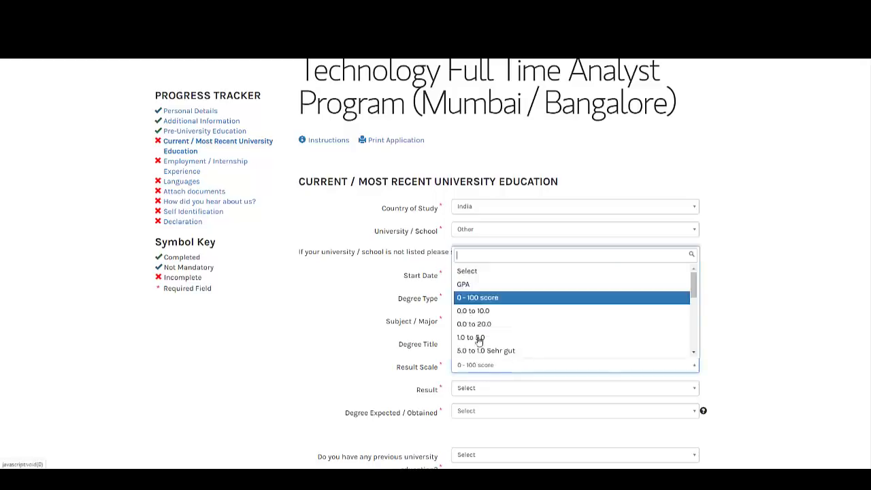
left_click(475, 388)
left_click(470, 395)
- Record an 80+ result and mark the degree as Expected
left_click(496, 446)
scroll(456, 420, "down", 2)
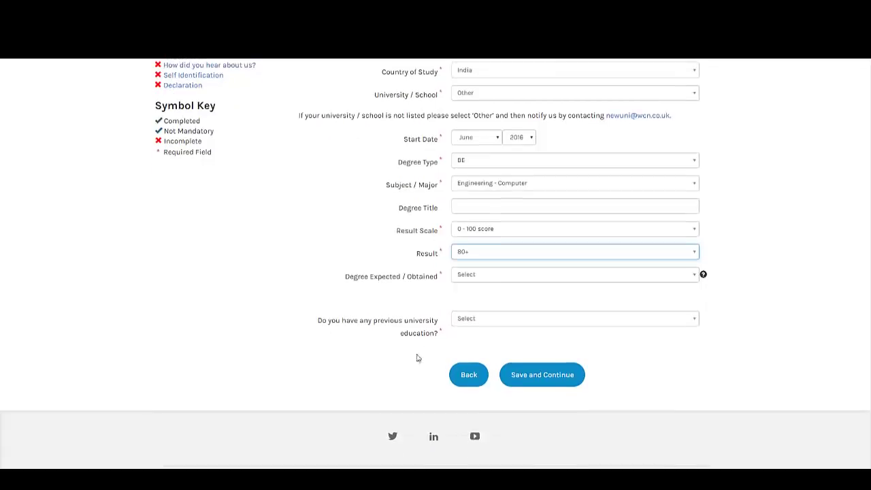
left_click(473, 275)
left_click(472, 304)
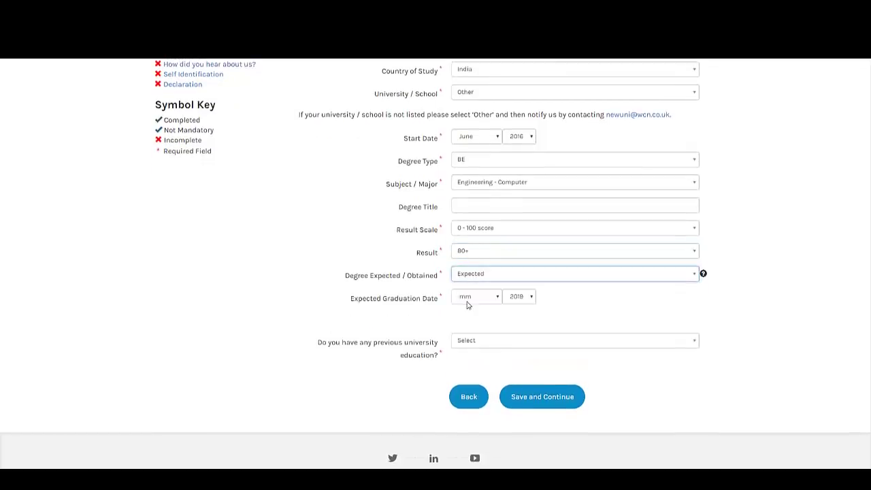
- Set graduation to June 2020, answer No to previous university education, and save
left_click(471, 297)
left_click(466, 358)
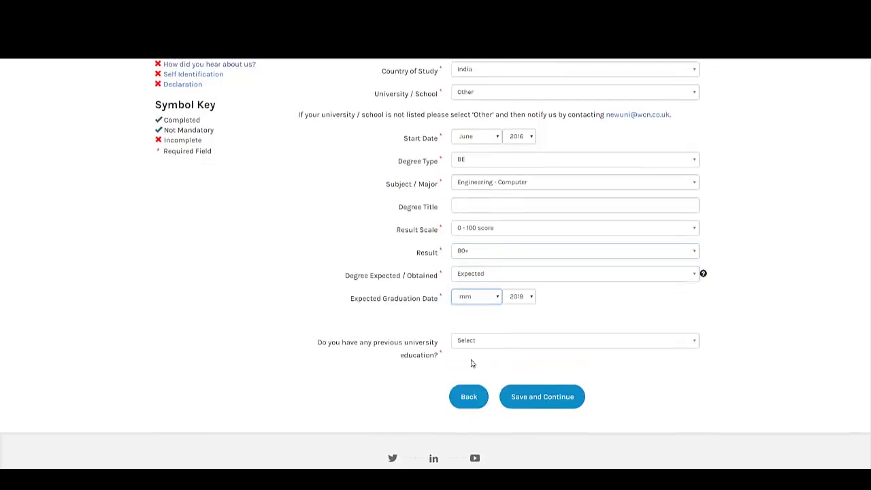
left_click(517, 296)
scroll(519, 275, "down", 3)
left_click(521, 225)
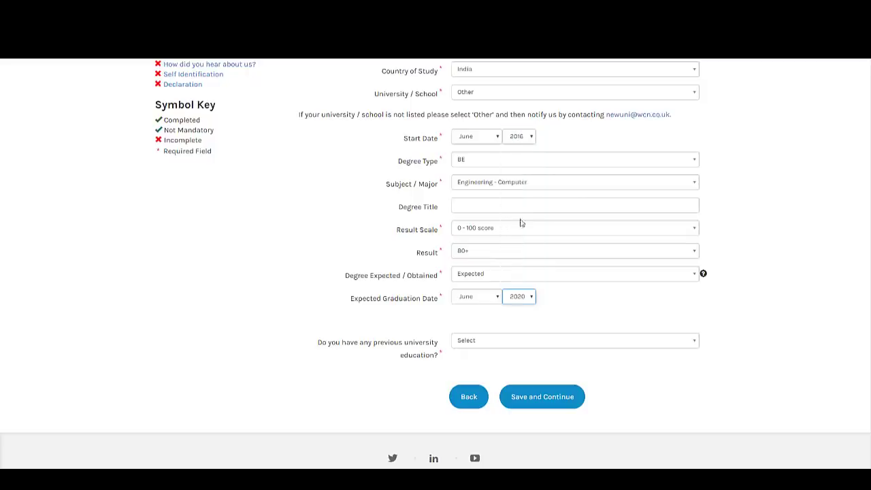
left_click(467, 341)
left_click(467, 383)
left_click(557, 399)
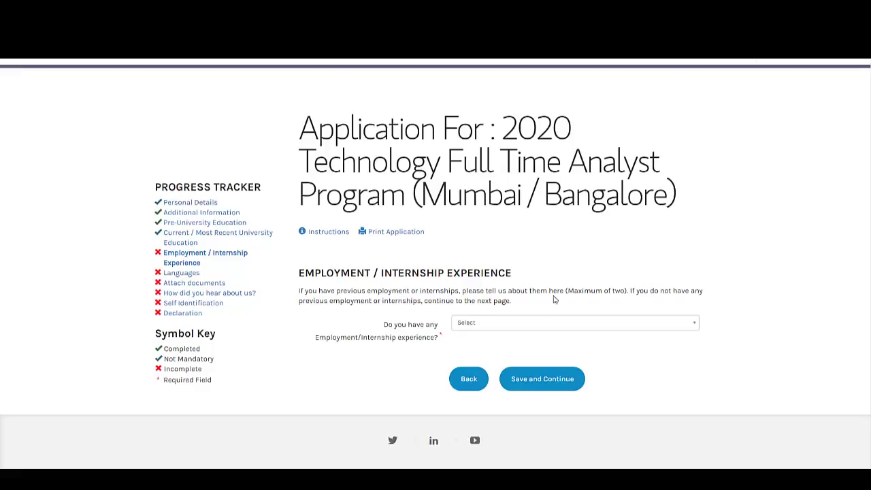
- Answer No to having employment or internship experience and save the section
left_click(536, 331)
left_click(518, 354)
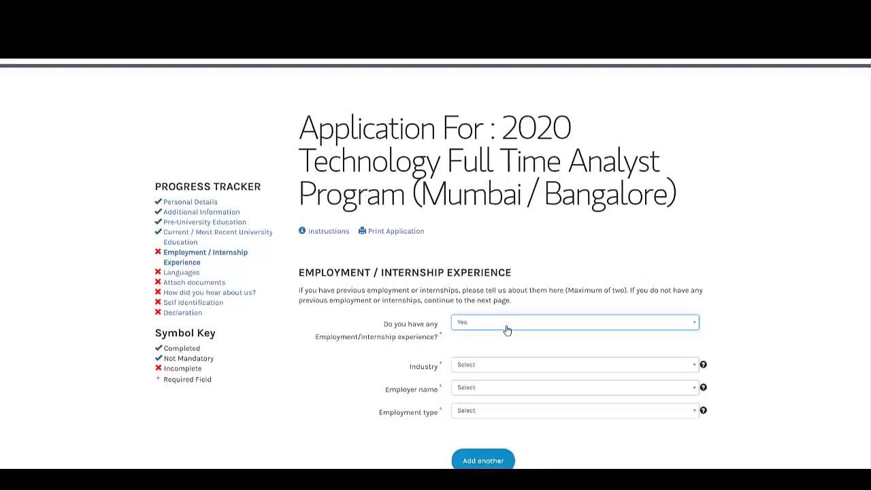
scroll(507, 330, "down", 1)
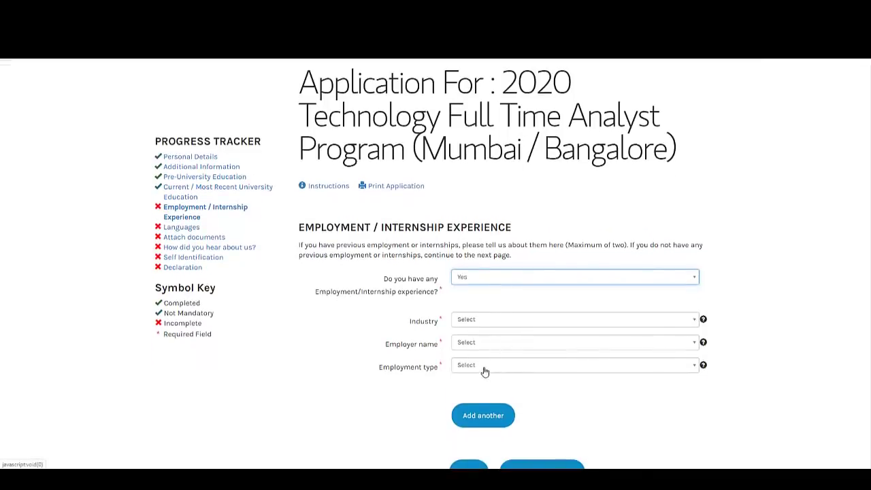
left_click(484, 367)
left_click(425, 449)
left_click(500, 279)
left_click(501, 320)
left_click(547, 341)
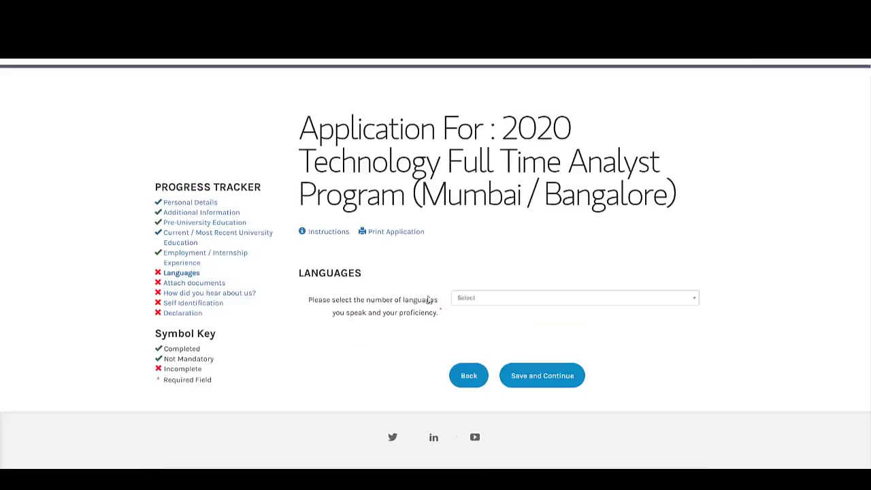
- Set the number of languages spoken to 3 and look at the first language's options
left_click(483, 297)
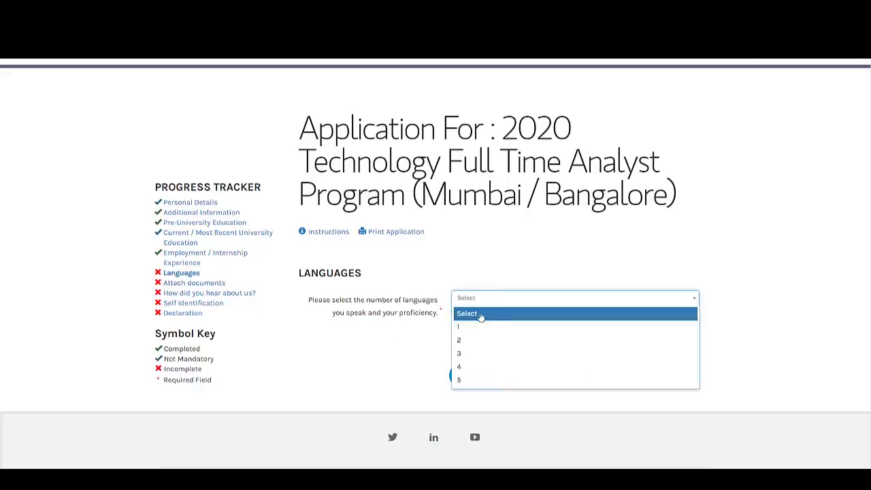
left_click(480, 353)
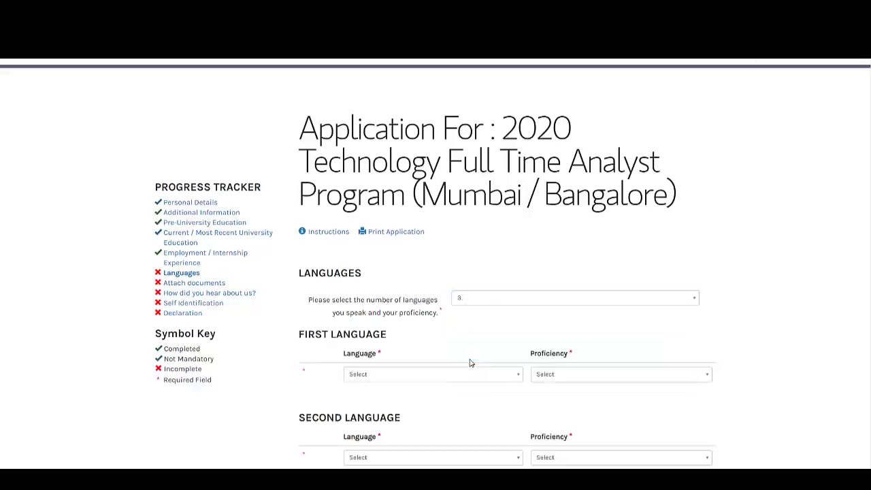
scroll(463, 347, "down", 1)
scroll(459, 340, "down", 1)
left_click(398, 239)
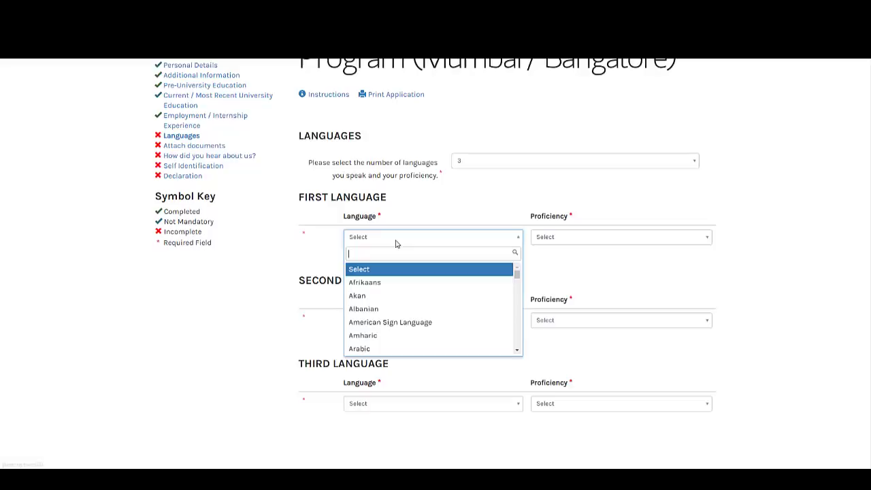
left_click(531, 238)
left_click(548, 240)
left_click(476, 272)
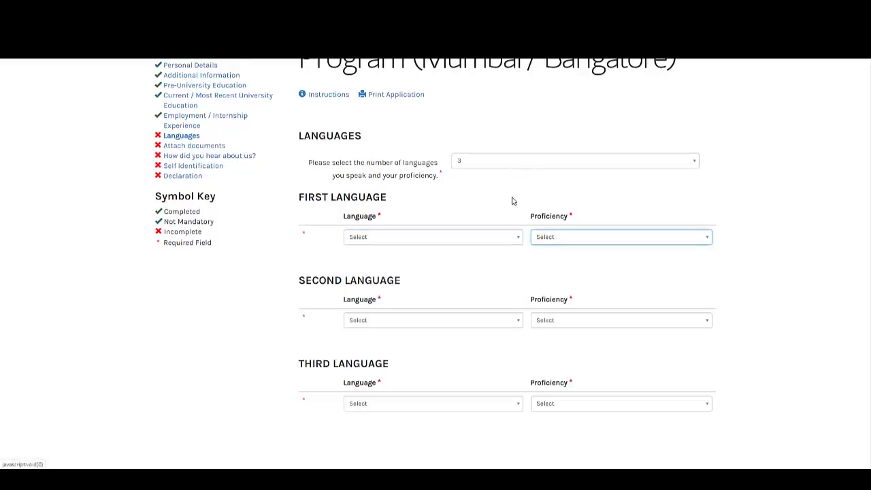
- Save the languages page and begin attaching a document
scroll(512, 238, "down", 2)
left_click(538, 351)
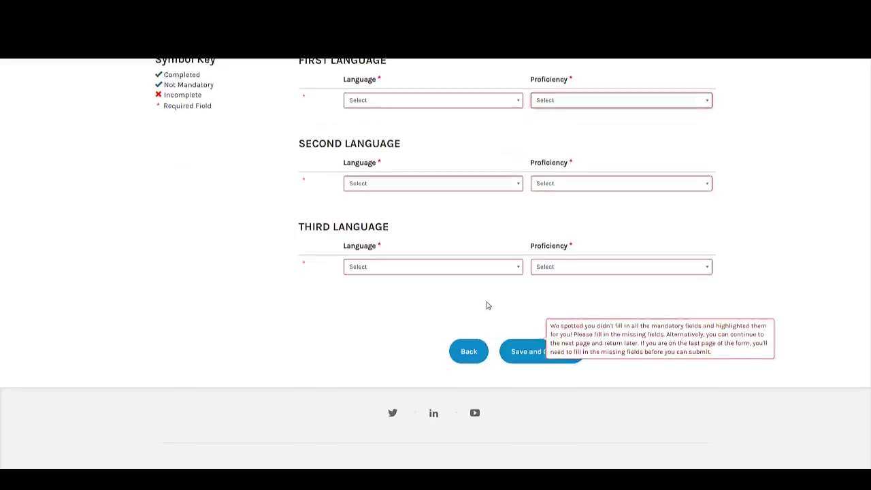
left_click(480, 334)
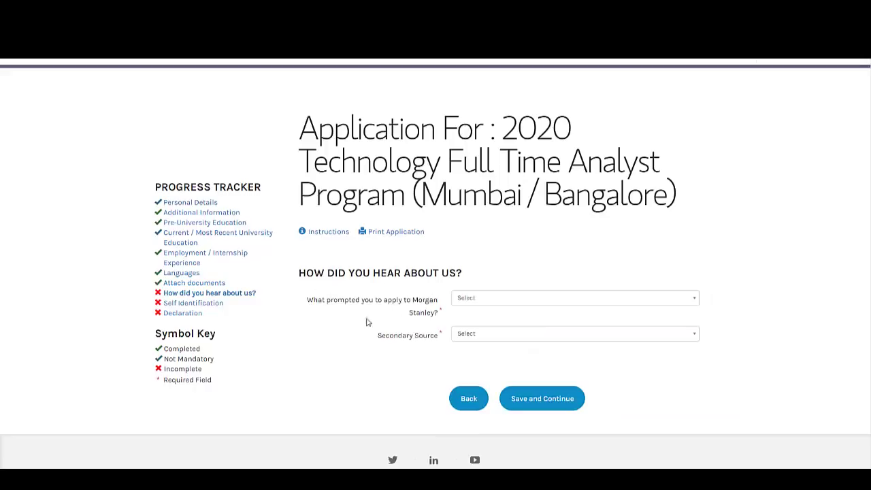
- Give Campus Event/Job Fair/Career Site as the prompt and Guest Lecture as the secondary source
left_click(469, 303)
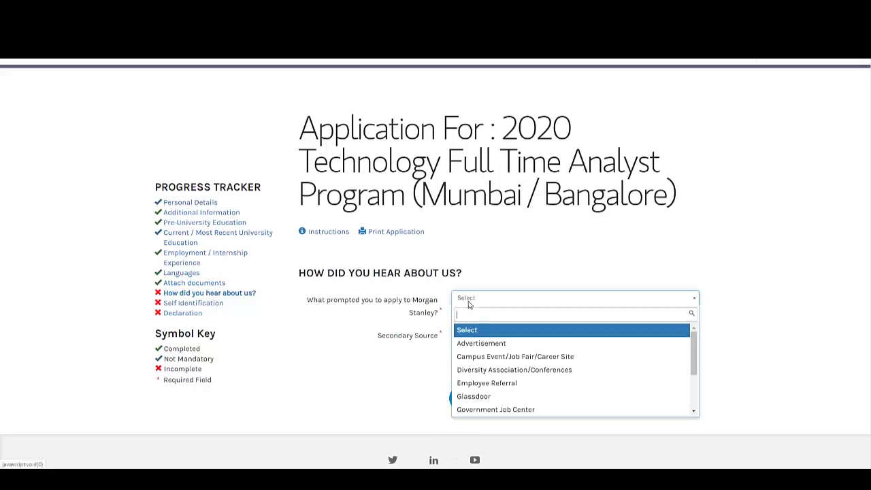
left_click(483, 361)
left_click(481, 339)
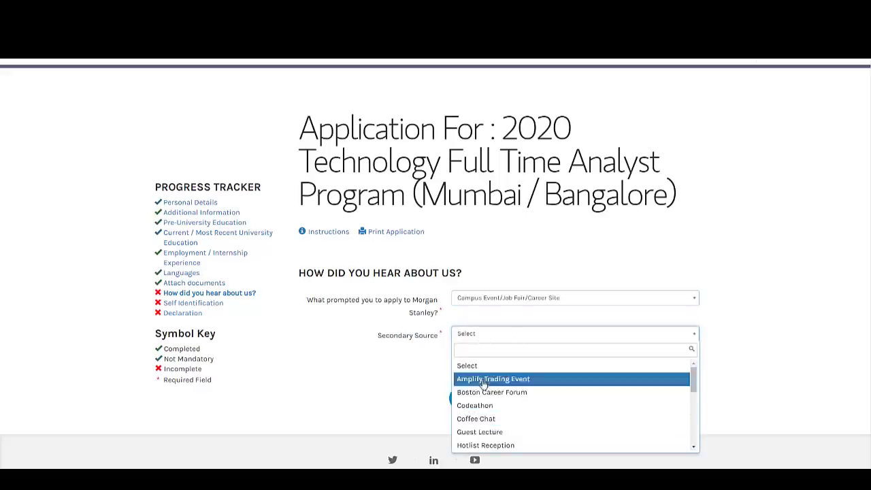
scroll(495, 429, "down", 3)
scroll(494, 401, "up", 2)
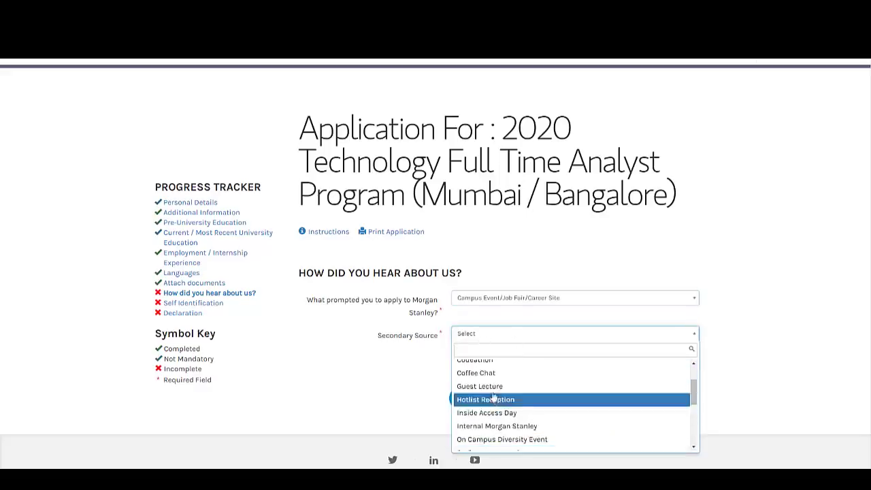
left_click(494, 386)
- Save the source answers and pick a gender for self identification
left_click(524, 406)
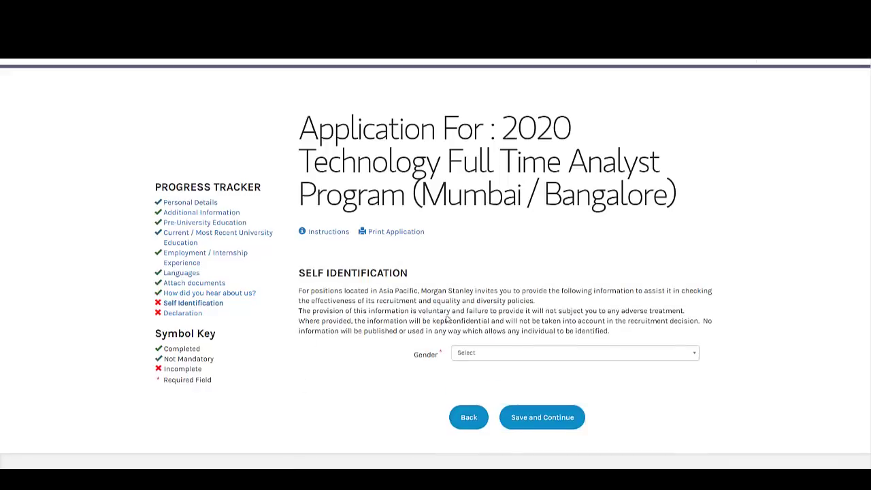
left_click(488, 353)
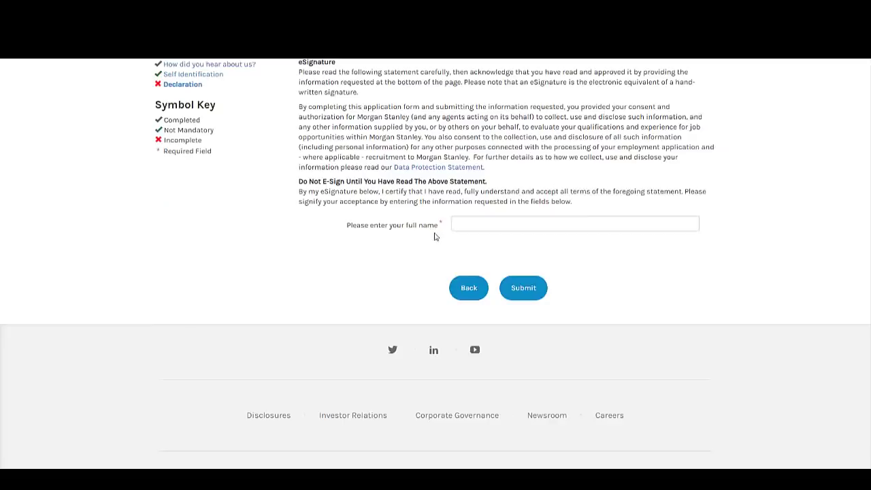
scroll(355, 252, "up", 3)
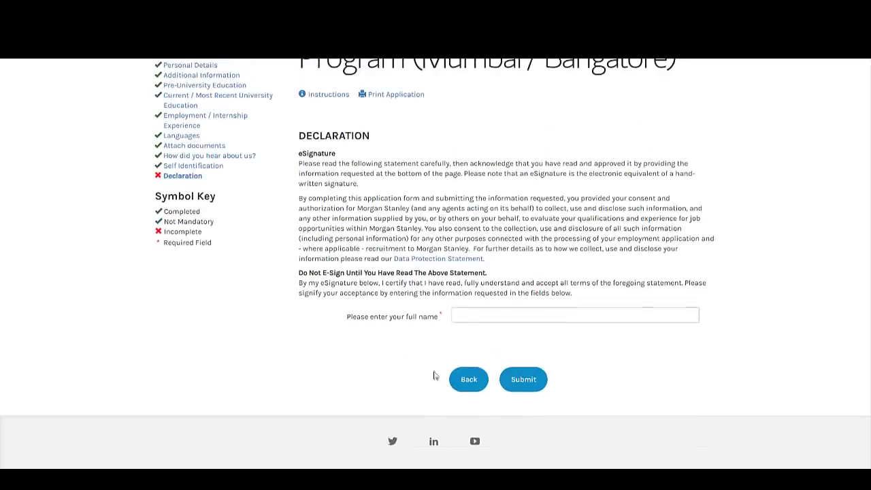
- Submit the signed application from the Declaration page
left_click(520, 378)
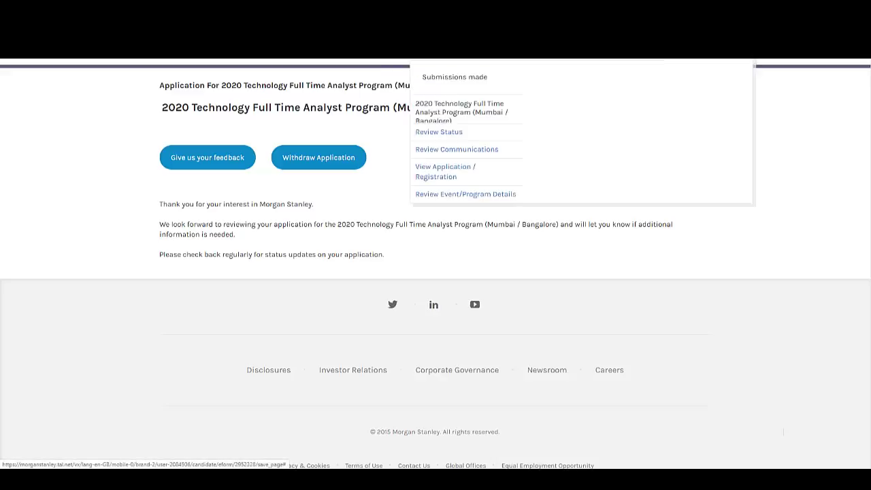
left_click(447, 81)
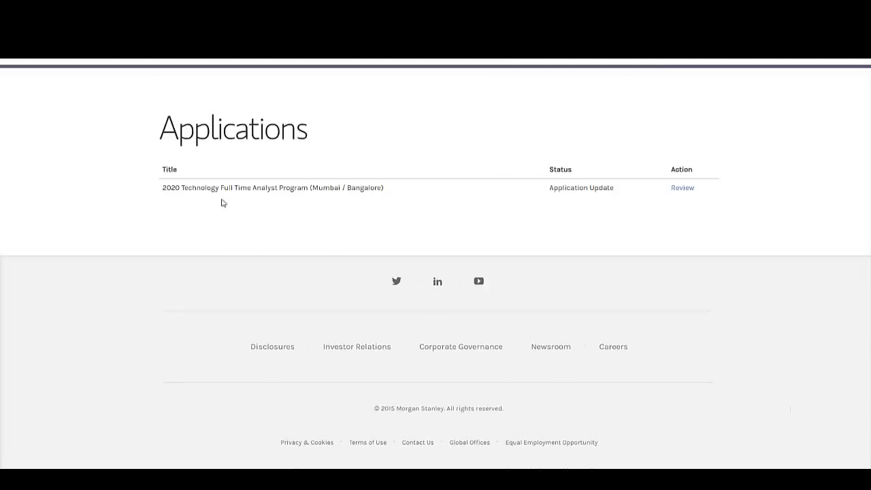
left_click(684, 193)
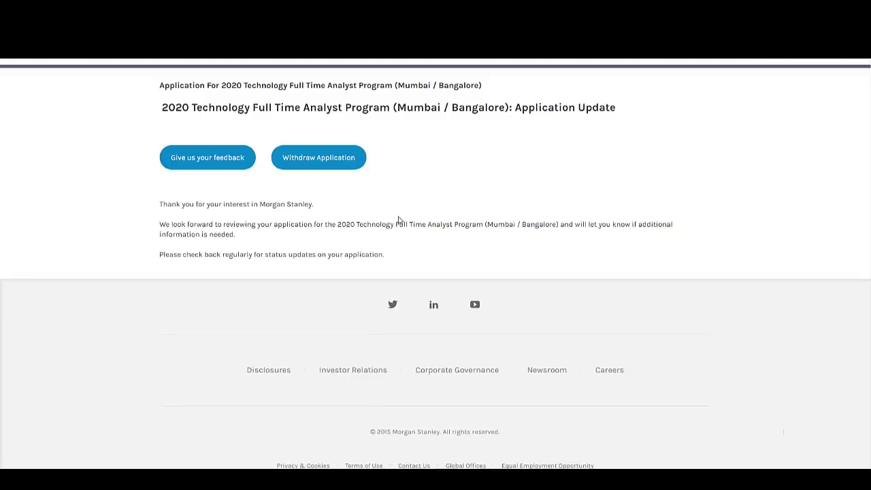